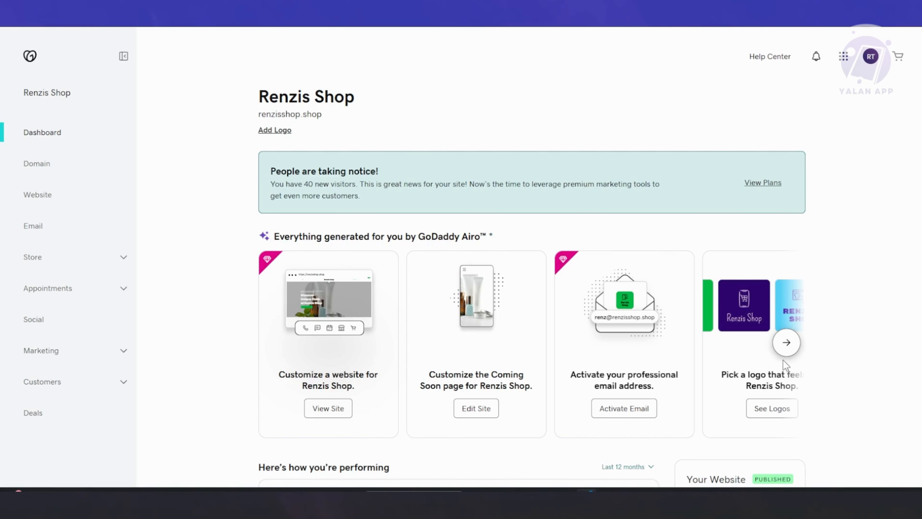
- Open the AI logo suggestions, browse more options, and customize the dark shopping-cart Renzis Shop logo
{"action": "left_click", "coordinate": [786, 343]}
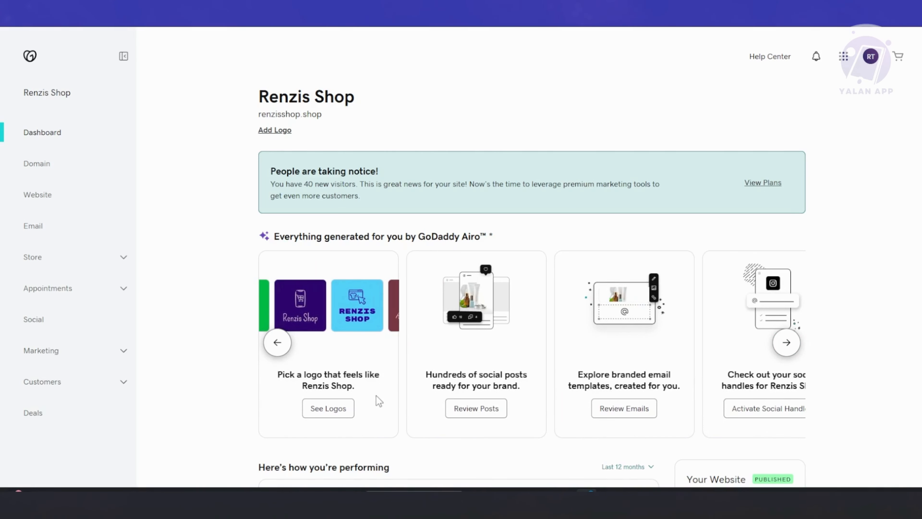
{"action": "left_click", "coordinate": [337, 410]}
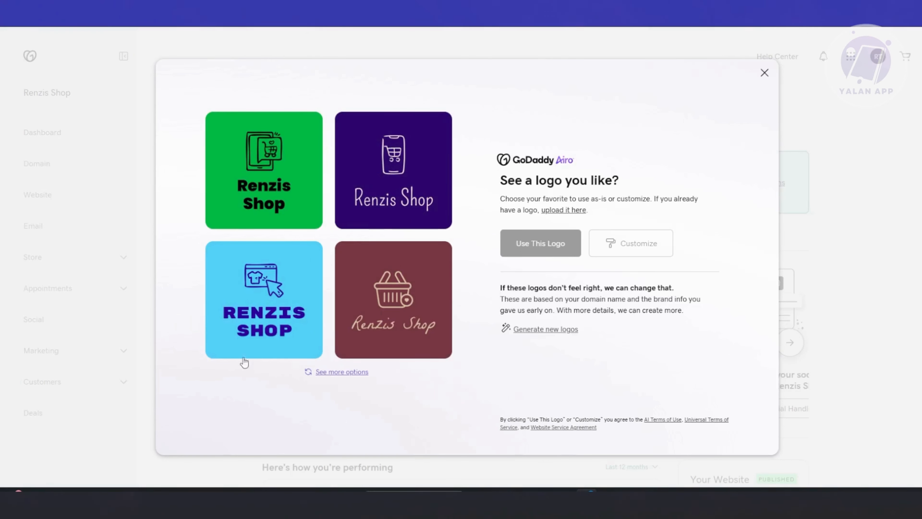
{"action": "left_click", "coordinate": [349, 374]}
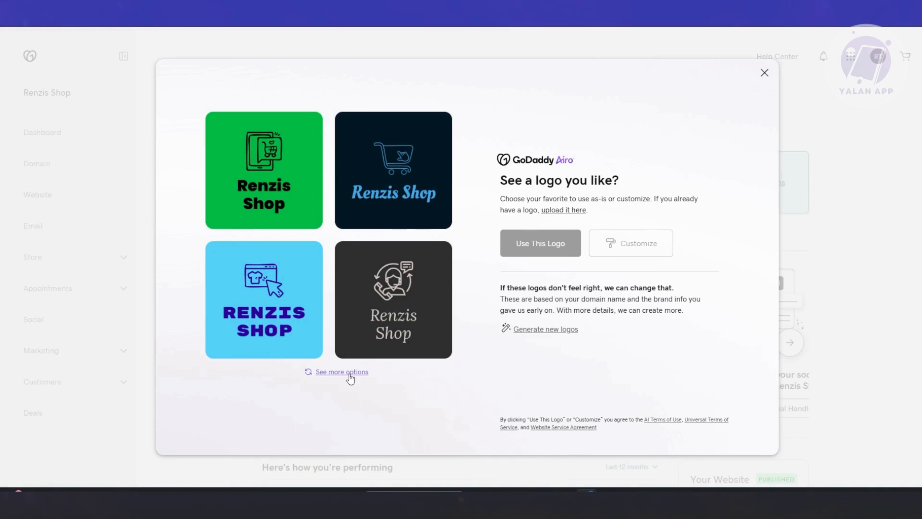
{"action": "left_click", "coordinate": [349, 375]}
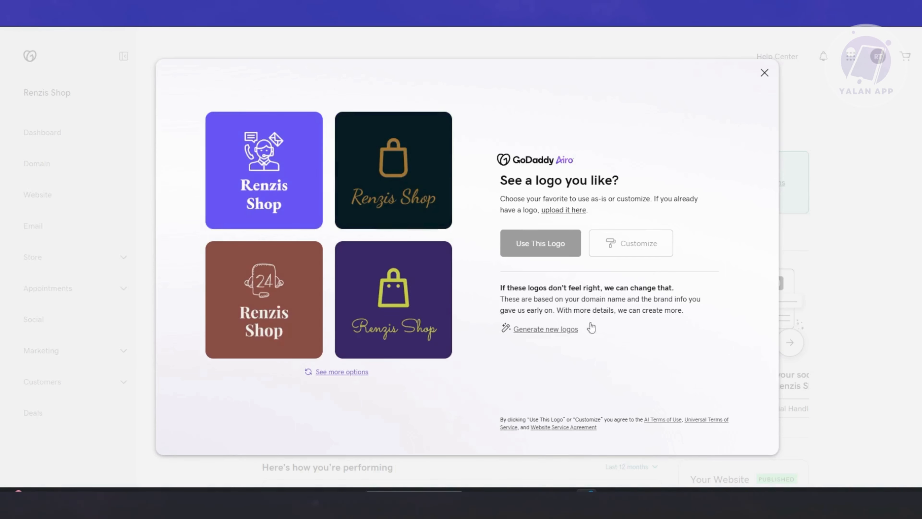
{"action": "left_click", "coordinate": [350, 377]}
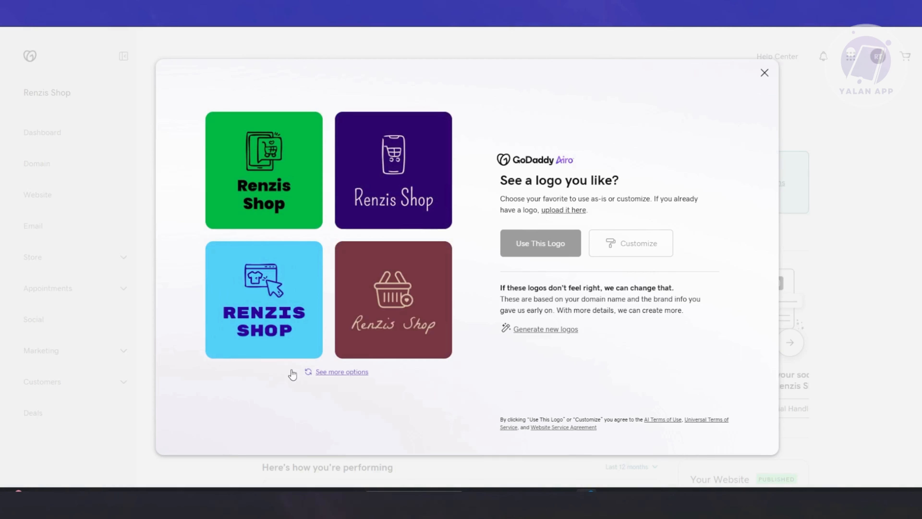
{"action": "left_click", "coordinate": [340, 373]}
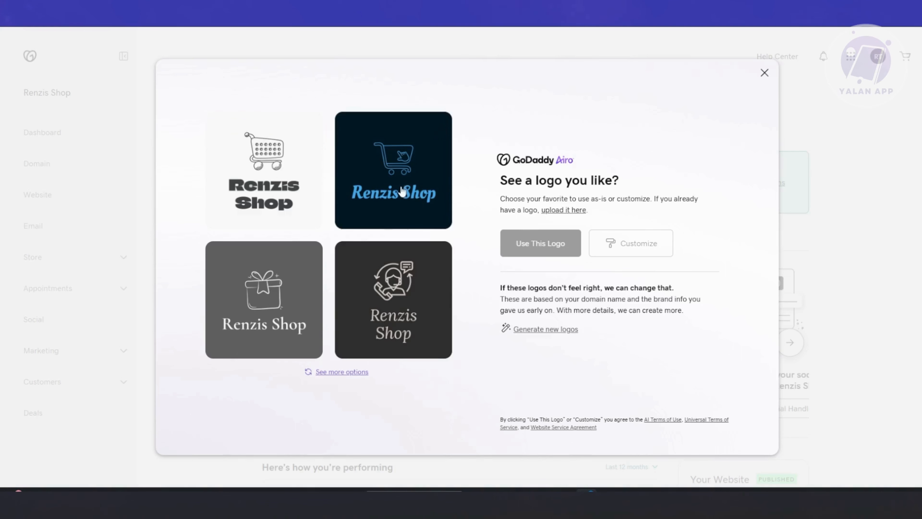
{"action": "left_click", "coordinate": [397, 179]}
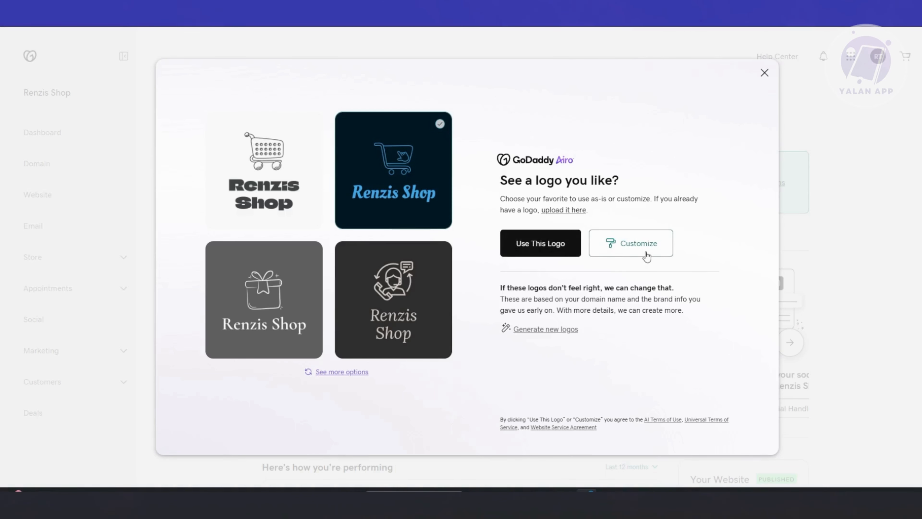
{"action": "left_click", "coordinate": [624, 252]}
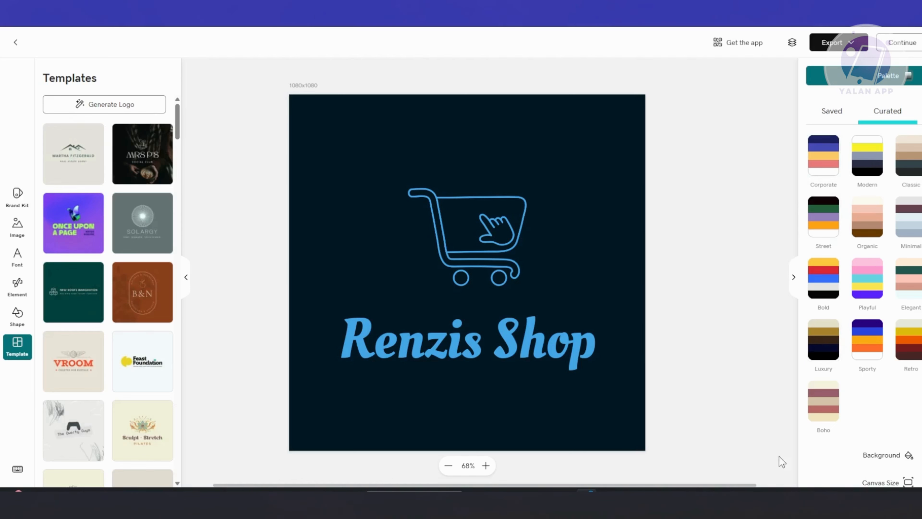
- Try several curated color palettes on the logo and settle on the Luxury palette
{"action": "left_click", "coordinate": [864, 160]}
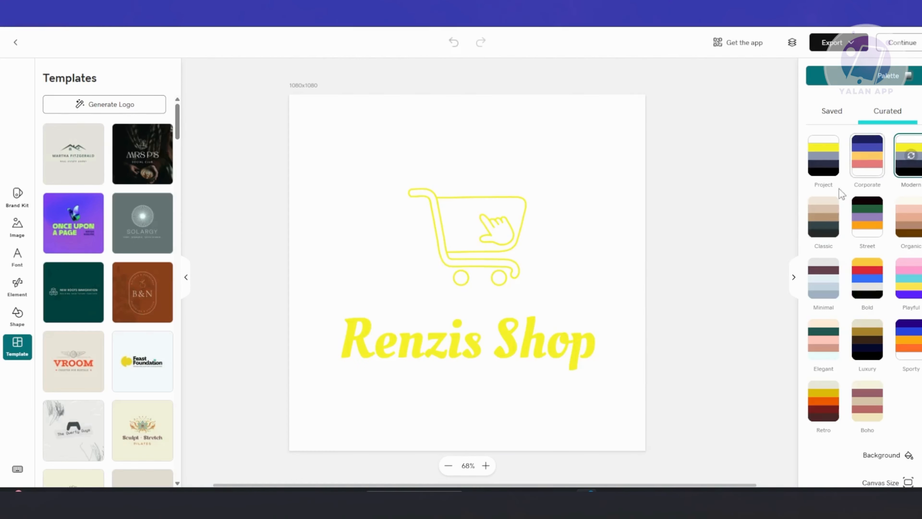
{"action": "left_click", "coordinate": [909, 217]}
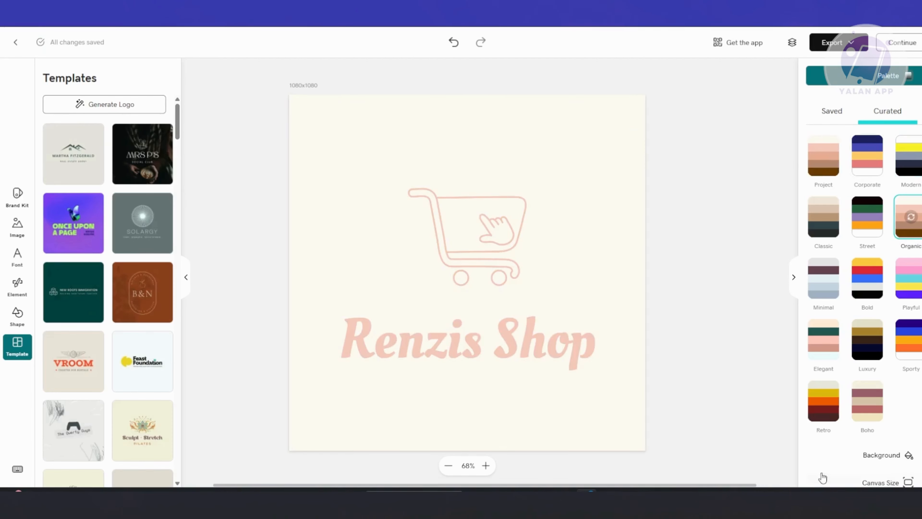
{"action": "left_click", "coordinate": [834, 280]}
{"action": "left_click", "coordinate": [867, 339]}
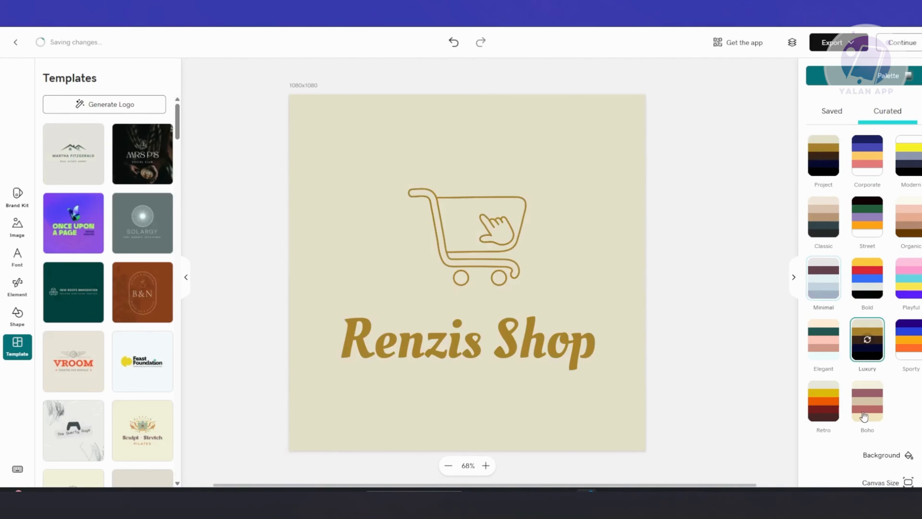
{"action": "left_click", "coordinate": [821, 160]}
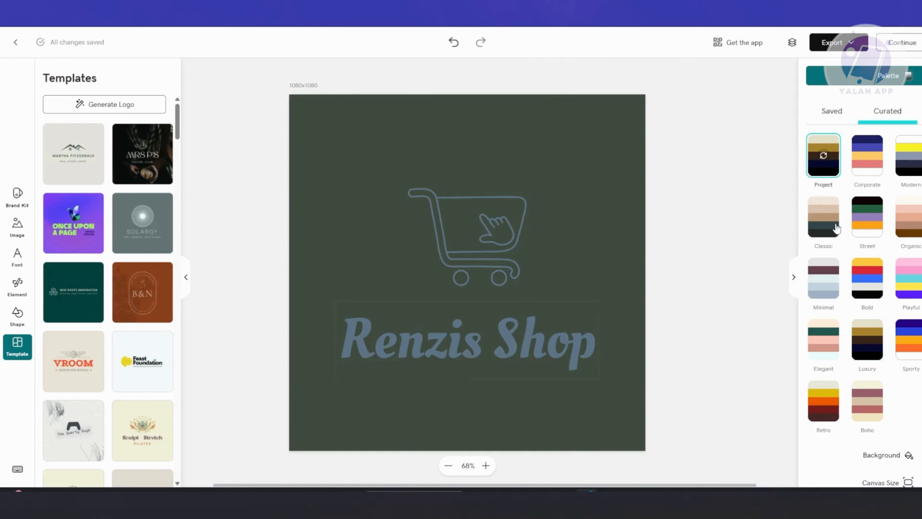
{"action": "left_click", "coordinate": [823, 400]}
{"action": "left_click", "coordinate": [909, 340]}
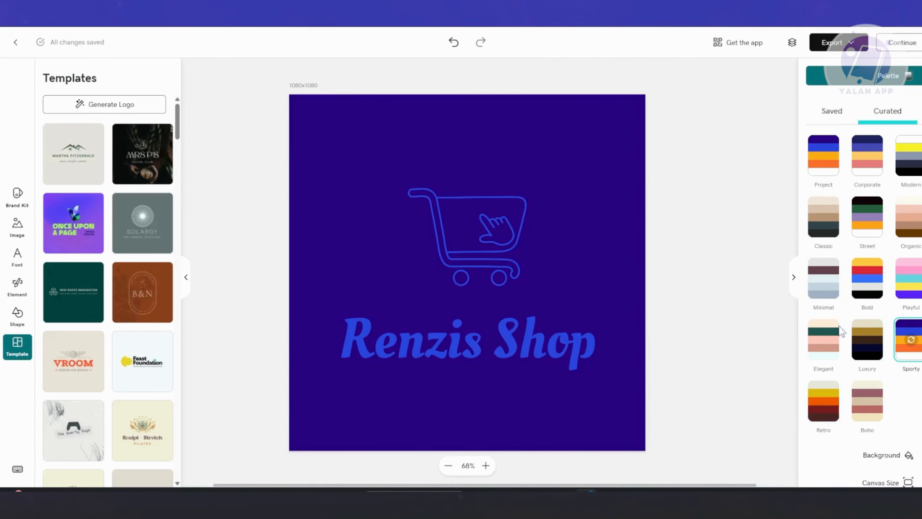
{"action": "left_click", "coordinate": [832, 338]}
{"action": "left_click", "coordinate": [823, 278]}
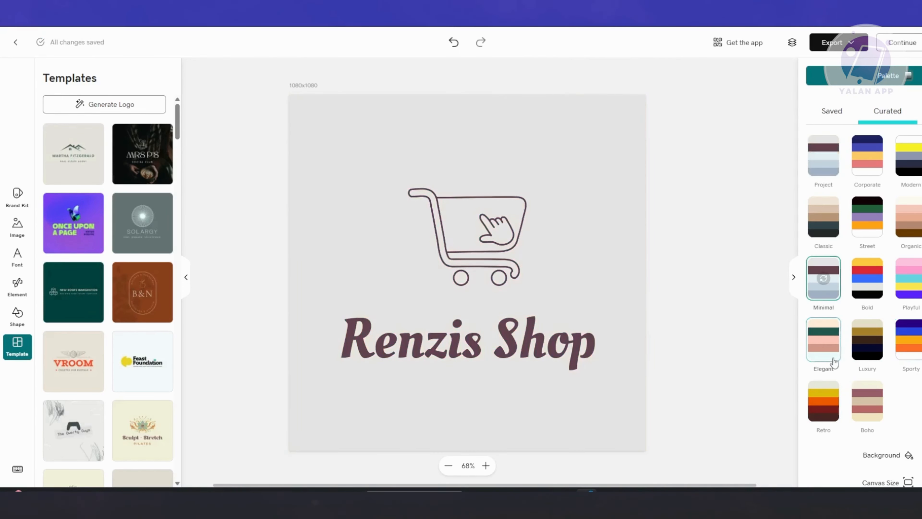
{"action": "left_click", "coordinate": [831, 218]}
{"action": "left_click", "coordinate": [907, 218]}
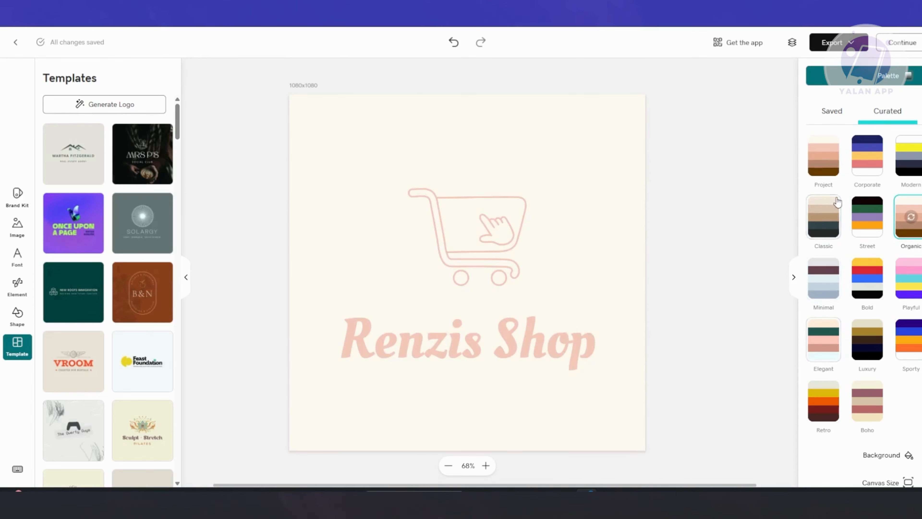
{"action": "left_click", "coordinate": [824, 155]}
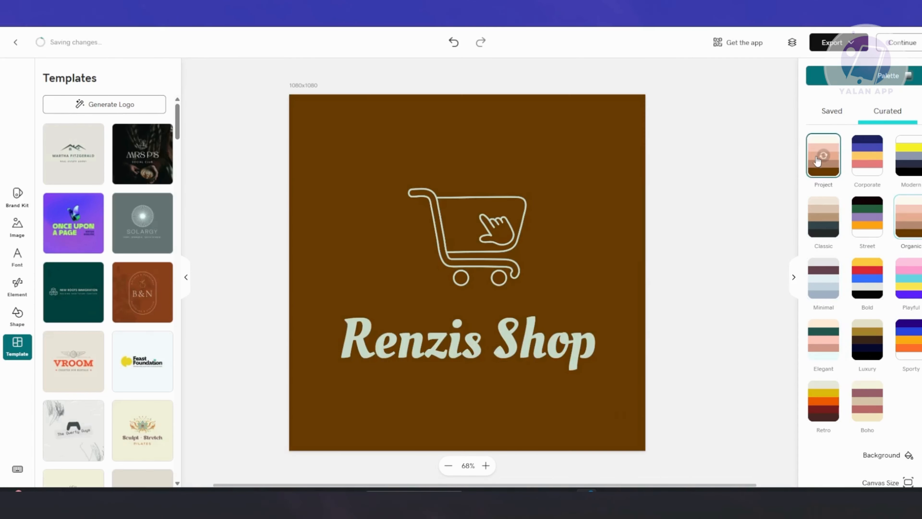
{"action": "left_click", "coordinate": [856, 355]}
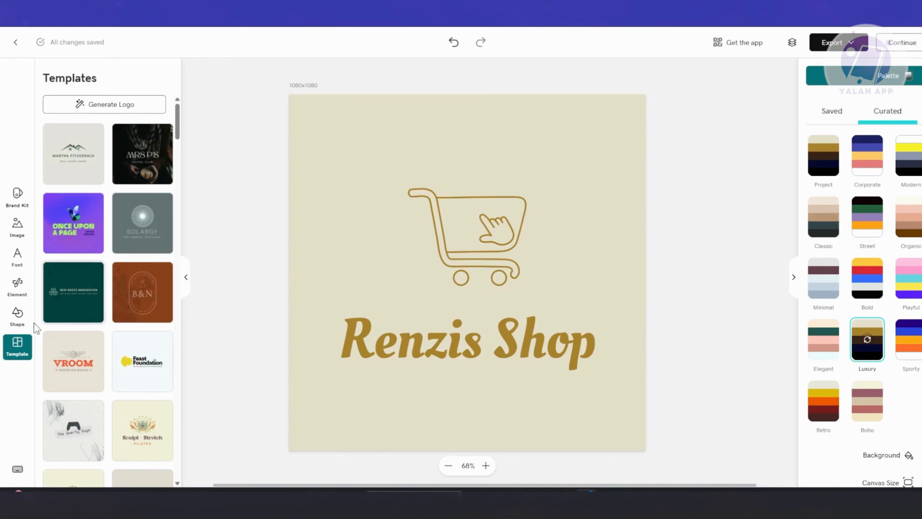
{"action": "left_click", "coordinate": [17, 315]}
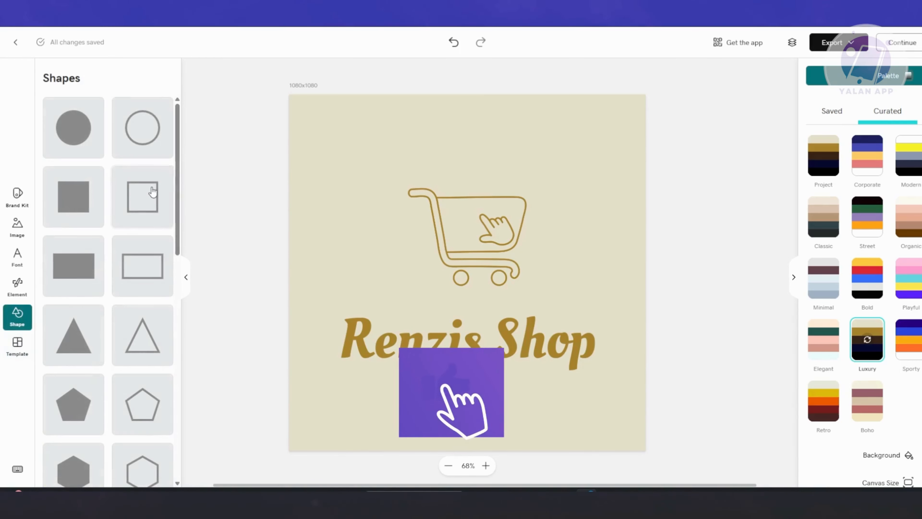
{"action": "left_click", "coordinate": [144, 203]}
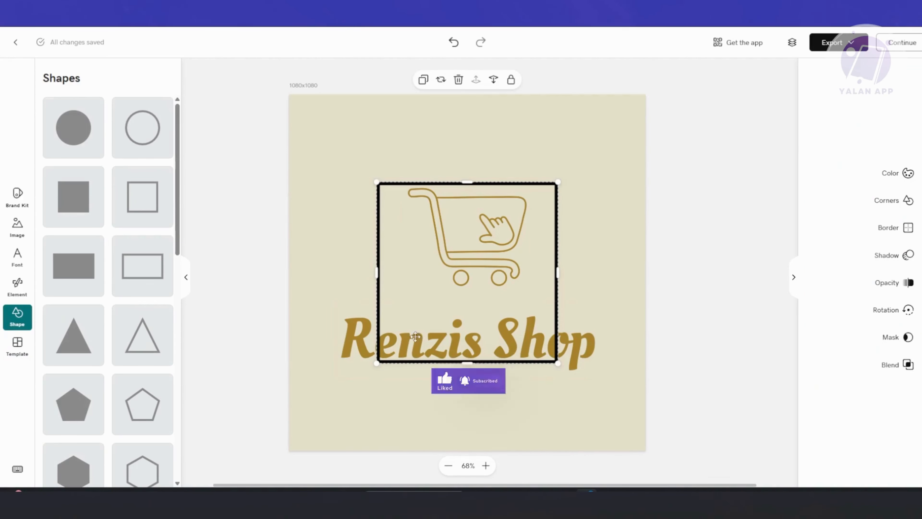
{"action": "key", "text": "ctrl+z"}
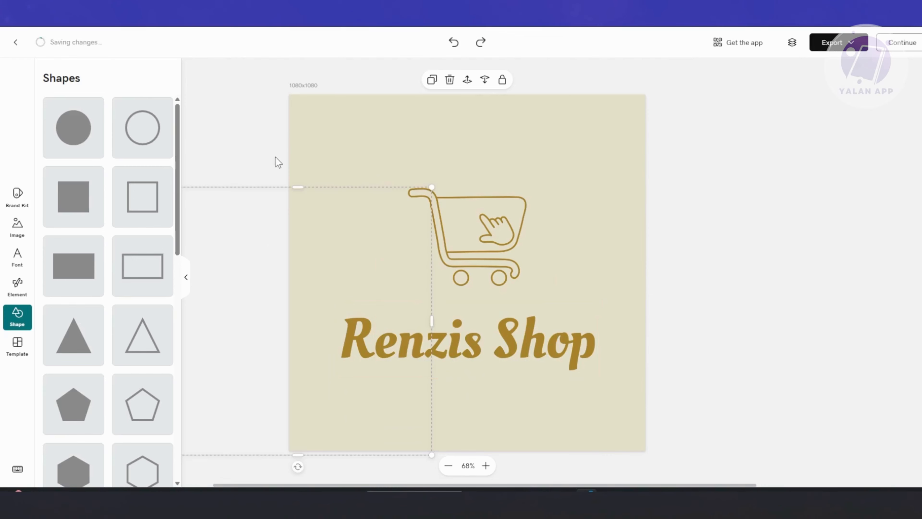
{"action": "left_click", "coordinate": [272, 158]}
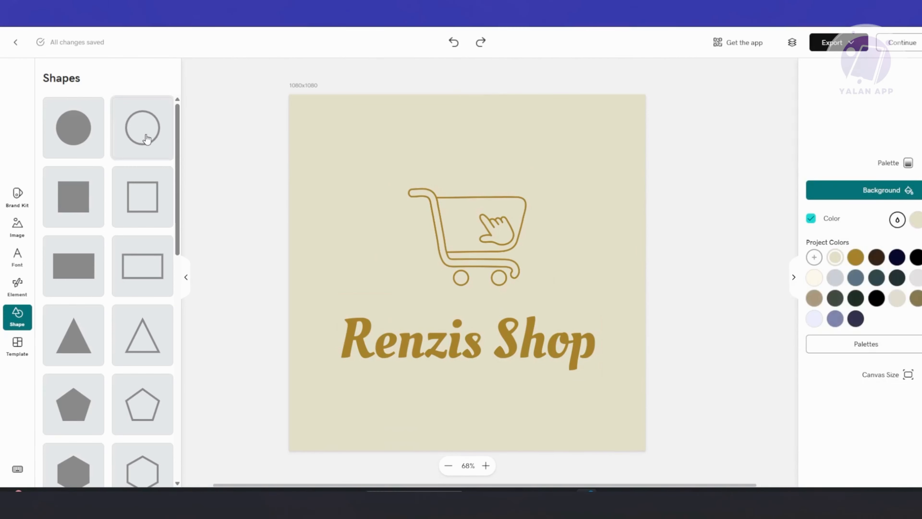
- Add an outline circle around the cart icon and set its opacity to 20
{"action": "left_click", "coordinate": [145, 139]}
{"action": "left_click_drag", "start_coordinate": [518, 349], "coordinate": [524, 293]}
{"action": "left_click", "coordinate": [887, 283]}
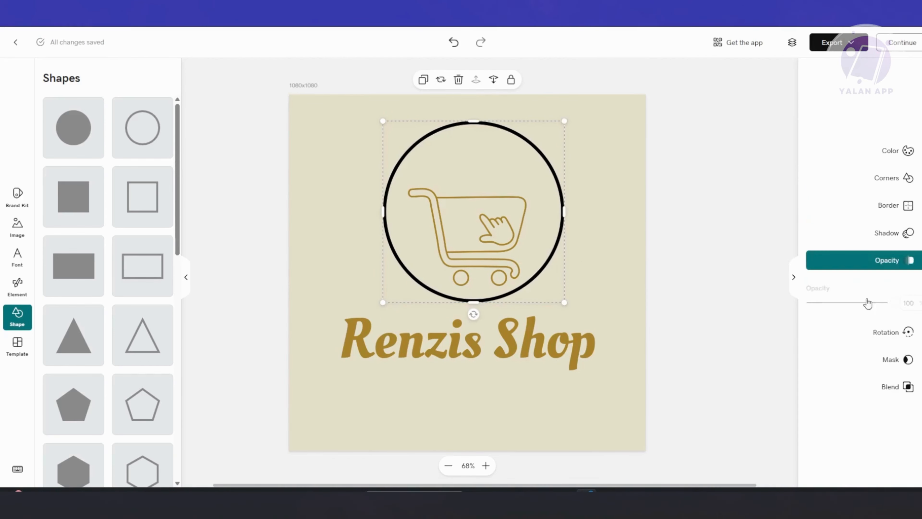
{"action": "left_click_drag", "start_coordinate": [890, 301], "coordinate": [824, 302]}
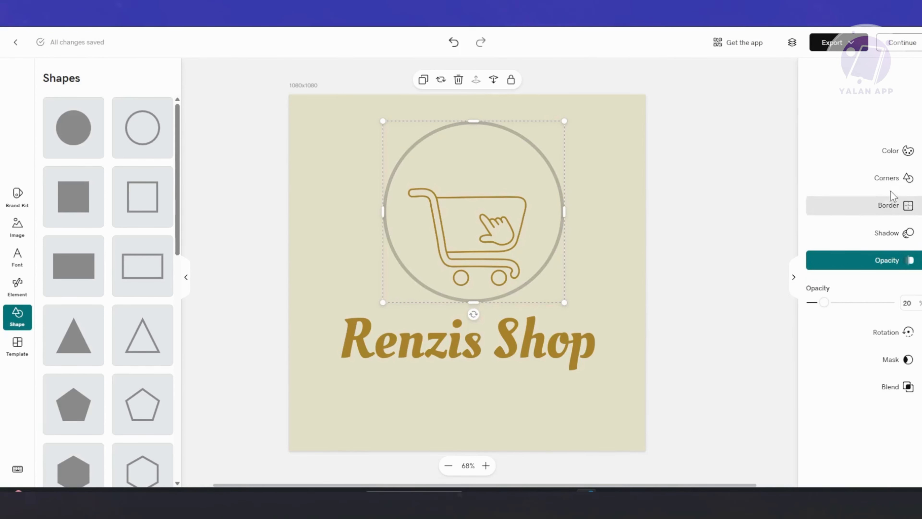
- Fill the circle with the light beige project color
{"action": "left_click", "coordinate": [899, 156]}
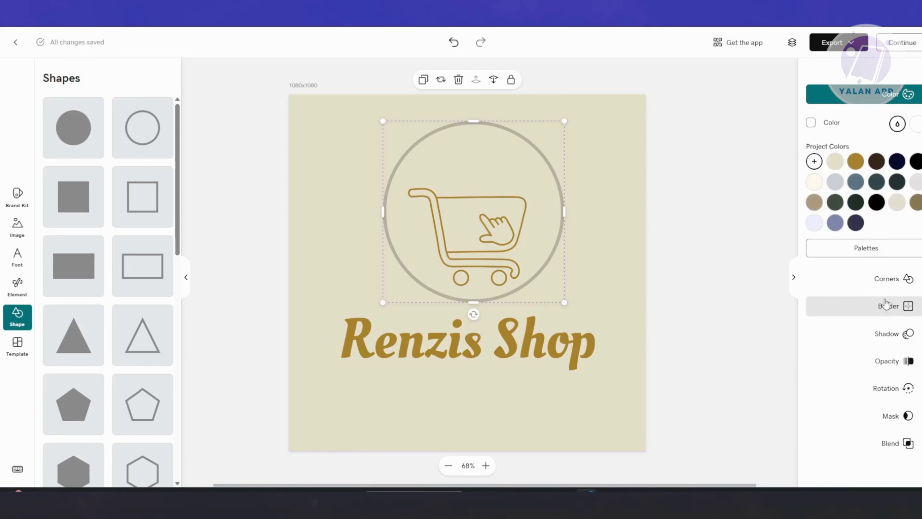
{"action": "left_click", "coordinate": [876, 164]}
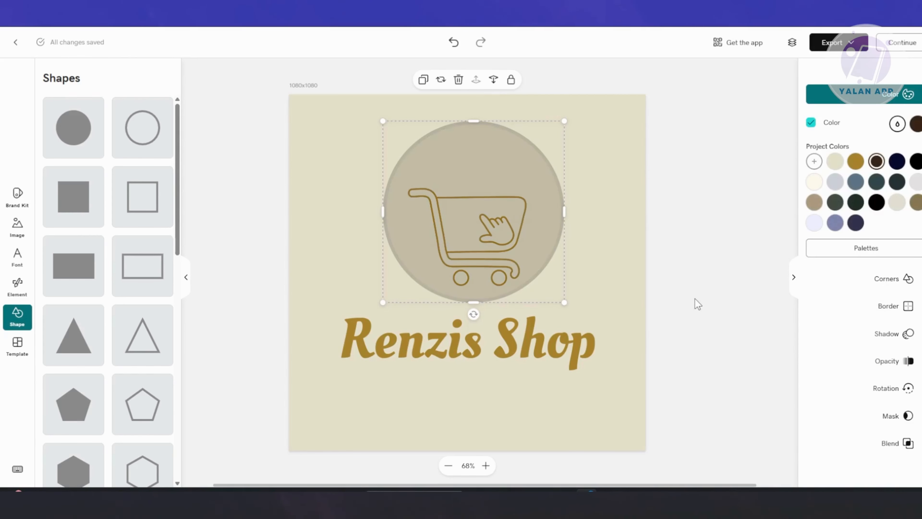
{"action": "left_click", "coordinate": [835, 162]}
{"action": "left_click", "coordinate": [714, 305]}
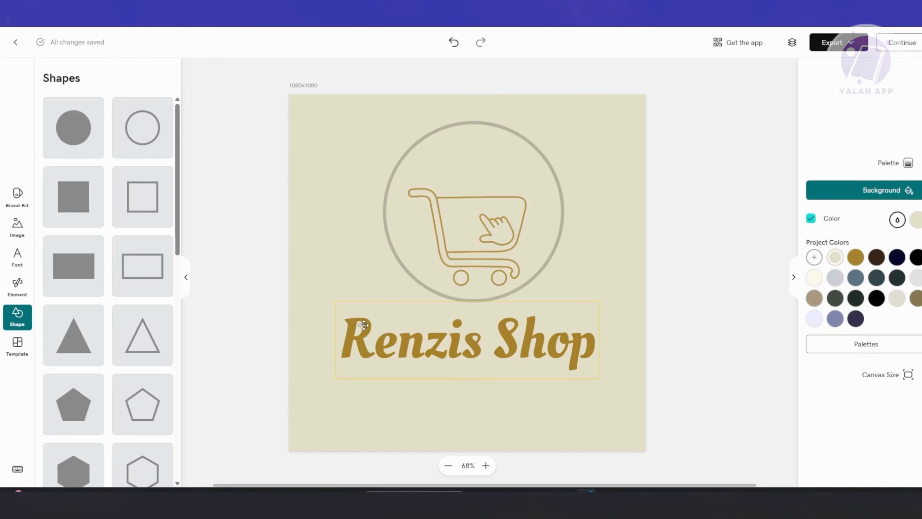
- Browse the element graphics and icons libraries
{"action": "left_click", "coordinate": [17, 286]}
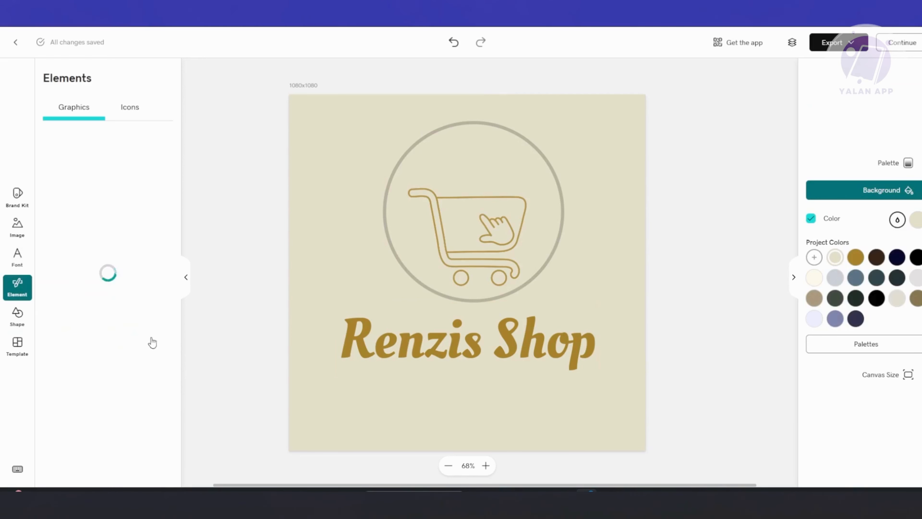
{"action": "left_click", "coordinate": [128, 108]}
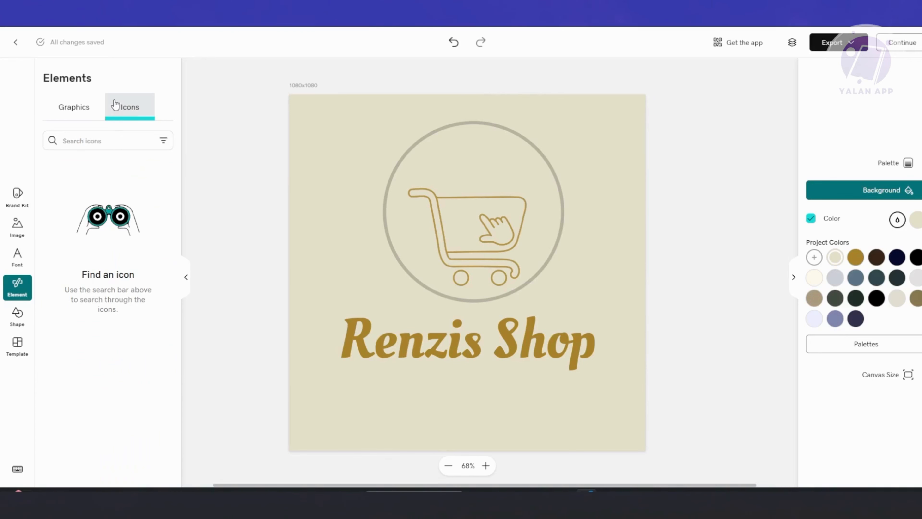
{"action": "left_click", "coordinate": [87, 106]}
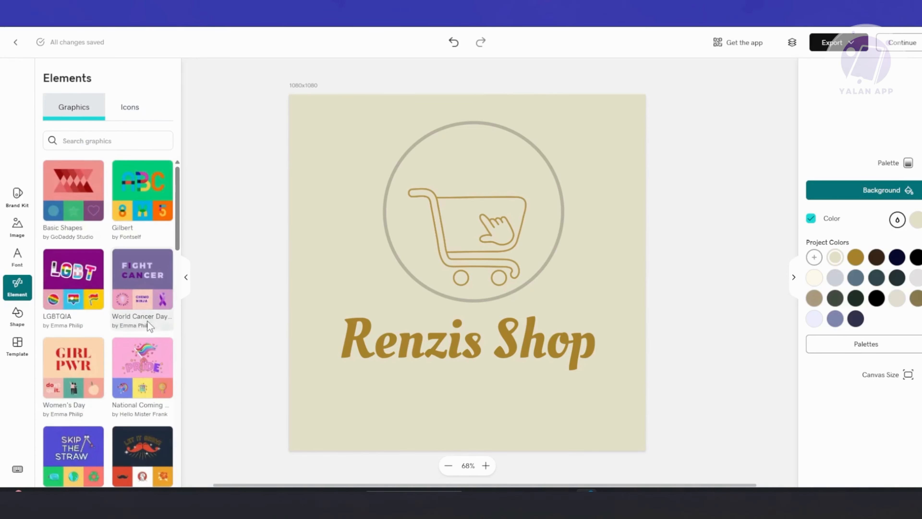
{"action": "left_click", "coordinate": [16, 260]}
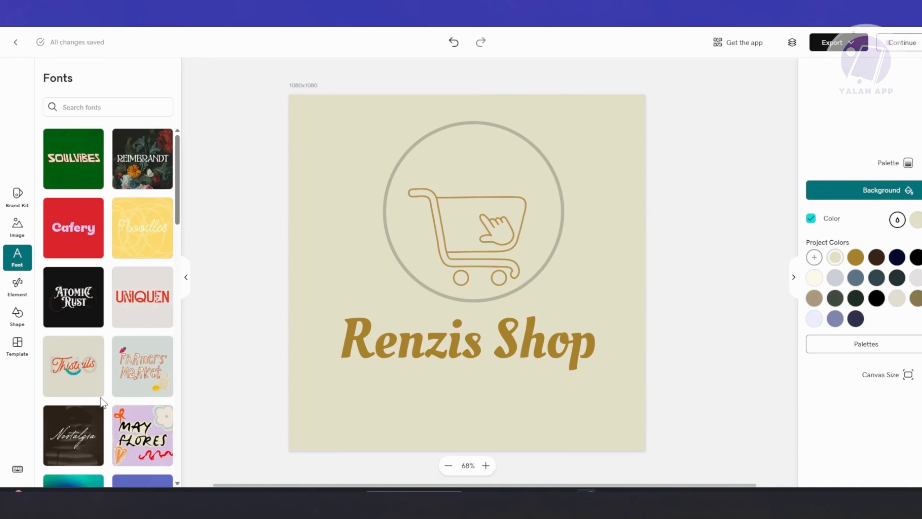
{"action": "left_click", "coordinate": [57, 364]}
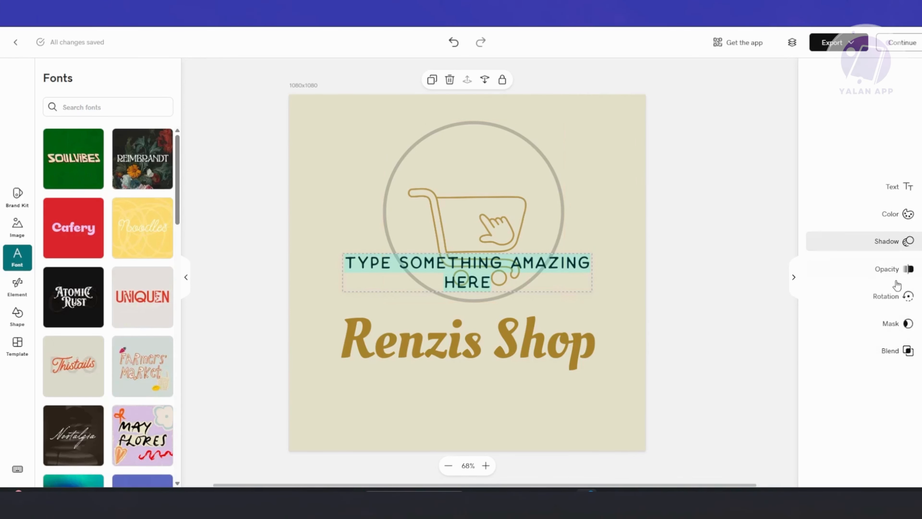
{"action": "left_click", "coordinate": [900, 192]}
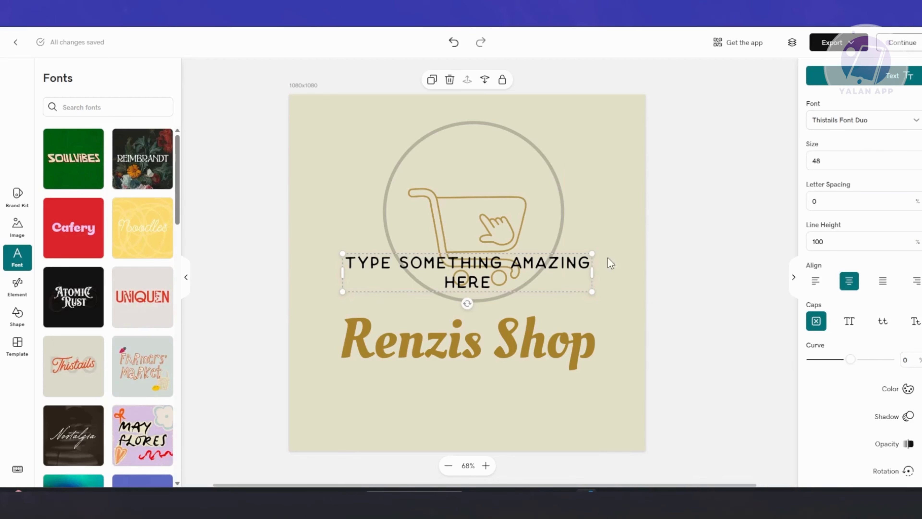
{"action": "left_click", "coordinate": [609, 270]}
{"action": "left_click", "coordinate": [522, 270]}
{"action": "key", "text": "Delete"}
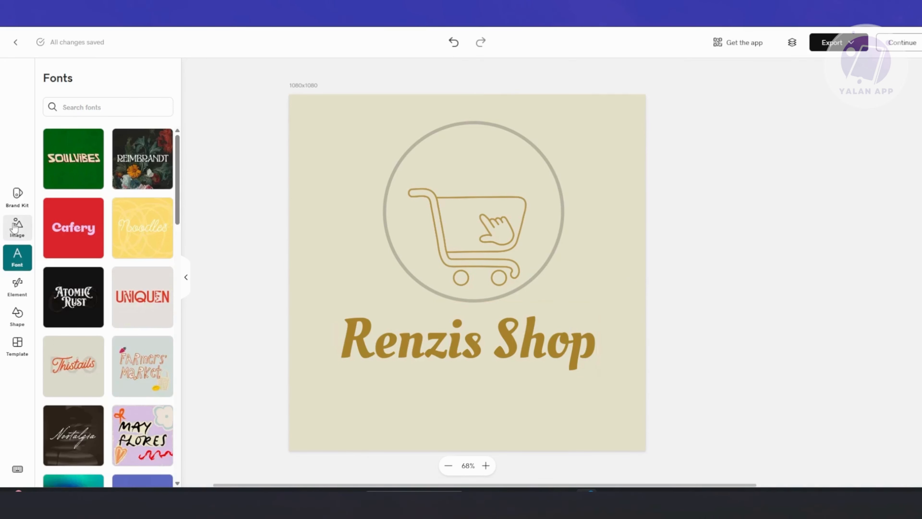
- Browse the Unsplash and Pixabay image libraries
{"action": "left_click", "coordinate": [17, 227]}
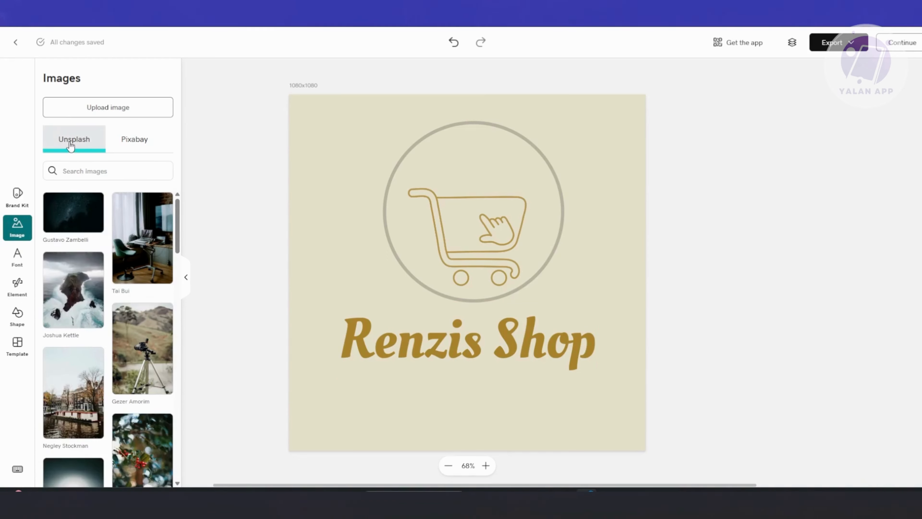
{"action": "left_click", "coordinate": [136, 144]}
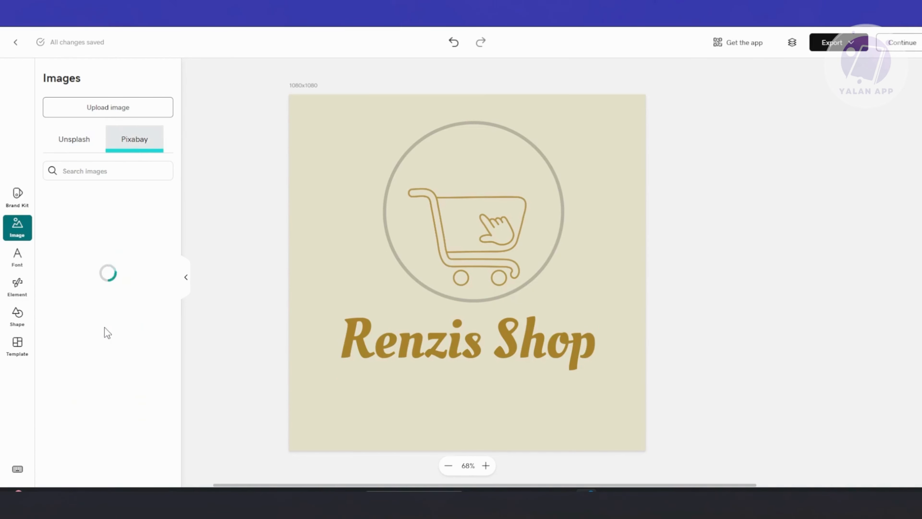
- Finish the logo design and continue to the site dashboard
{"action": "left_click", "coordinate": [13, 198]}
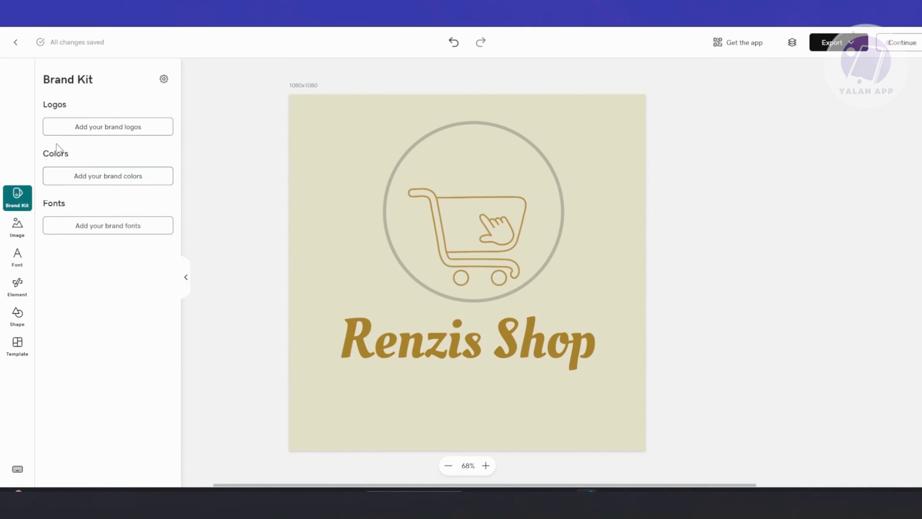
{"action": "left_click", "coordinate": [20, 238]}
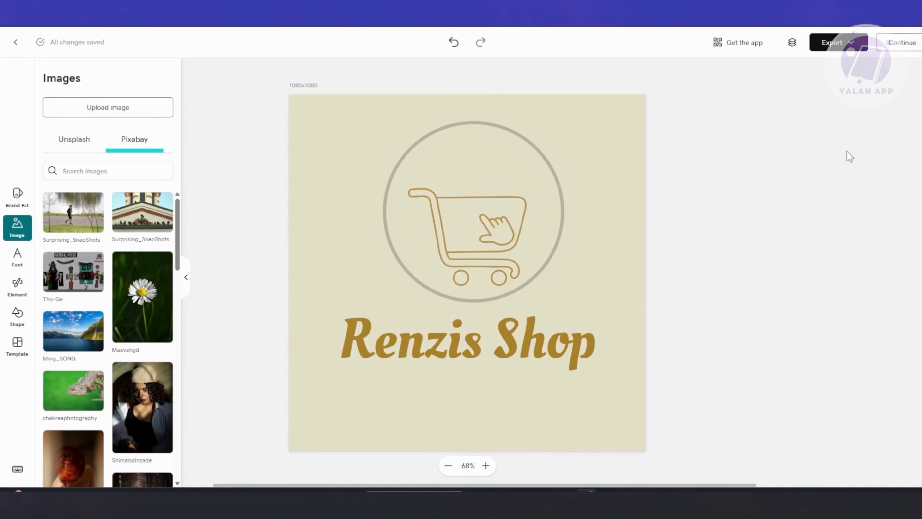
{"action": "left_click", "coordinate": [906, 43]}
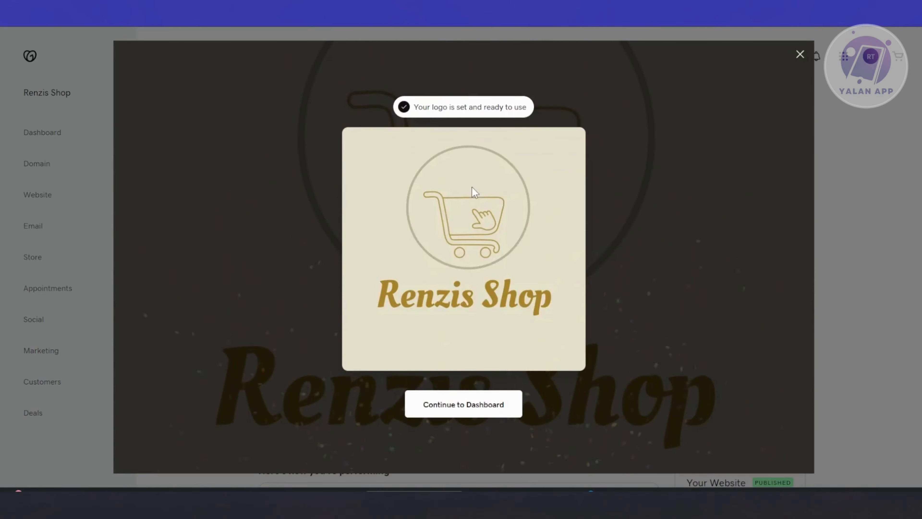
{"action": "left_click", "coordinate": [467, 406]}
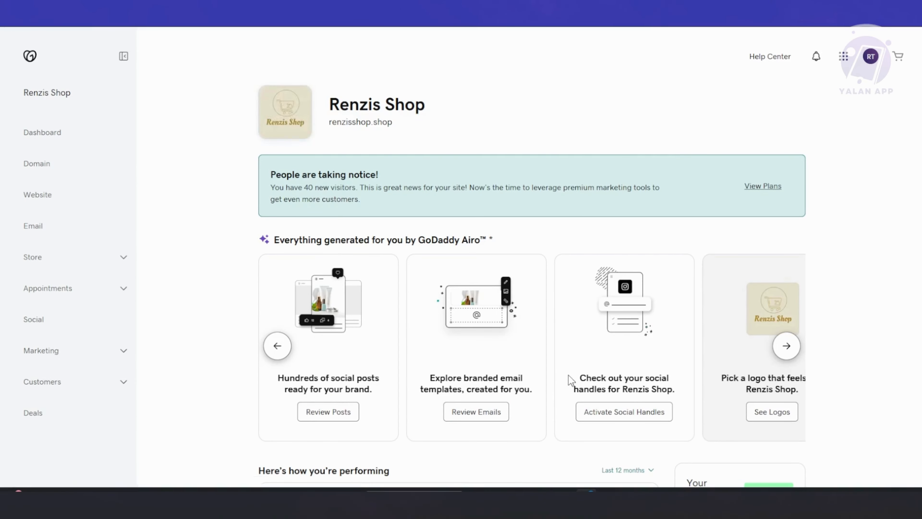
- Open the site plan options, review the plans and their features, and close them
{"action": "left_click", "coordinate": [582, 336]}
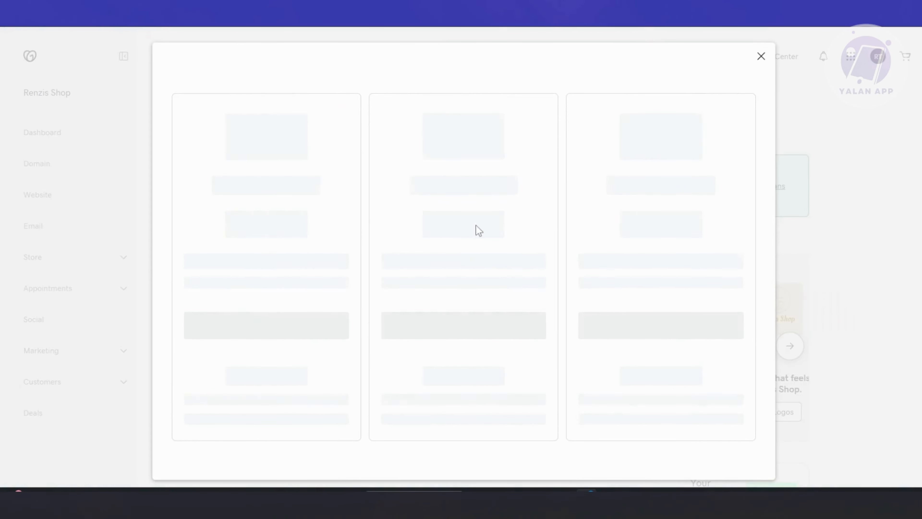
{"action": "scroll", "coordinate": [399, 252], "scroll_direction": "down", "scroll_amount": 10}
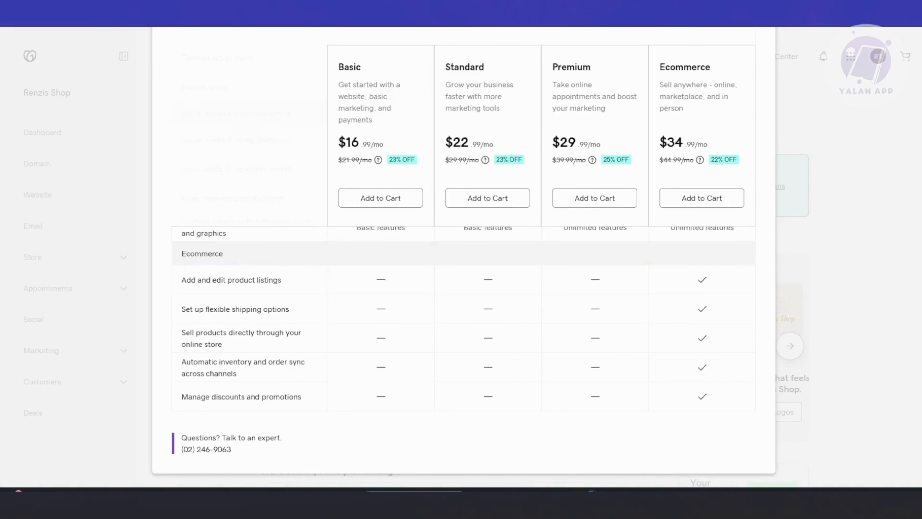
{"action": "scroll", "coordinate": [320, 347], "scroll_direction": "up", "scroll_amount": 10}
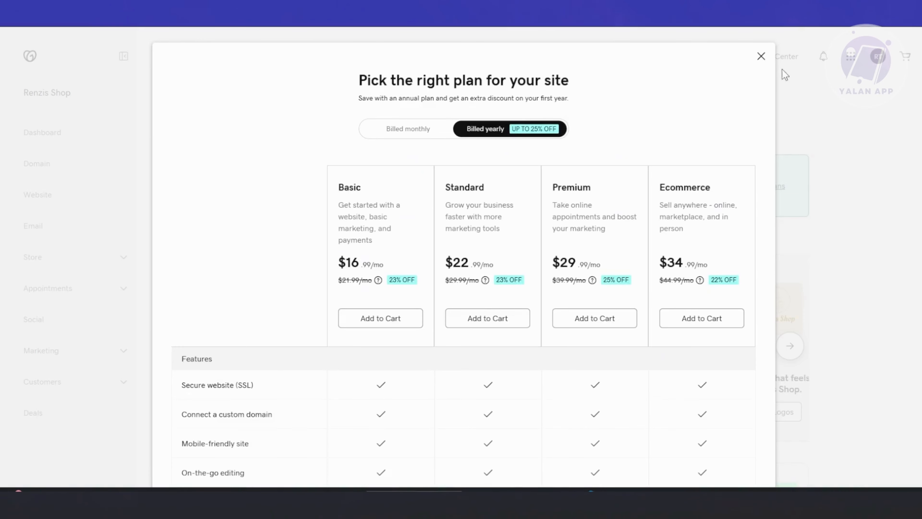
{"action": "left_click", "coordinate": [761, 56]}
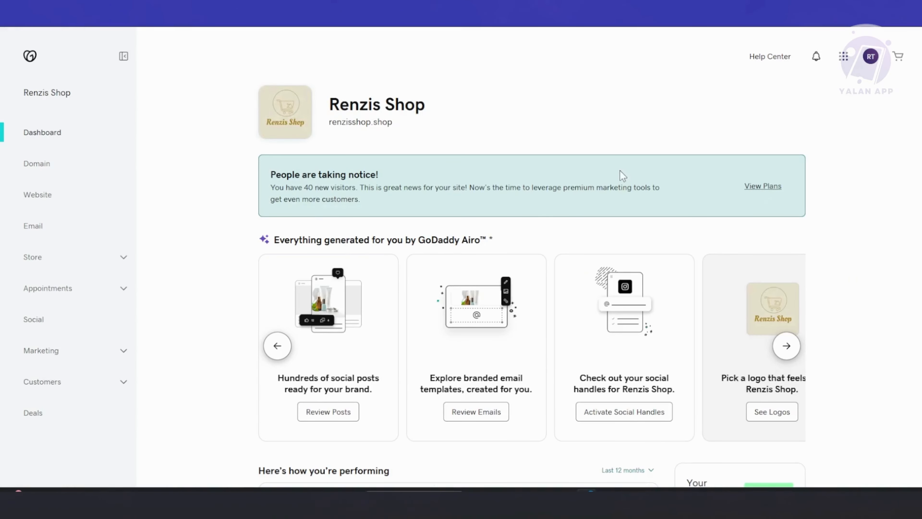